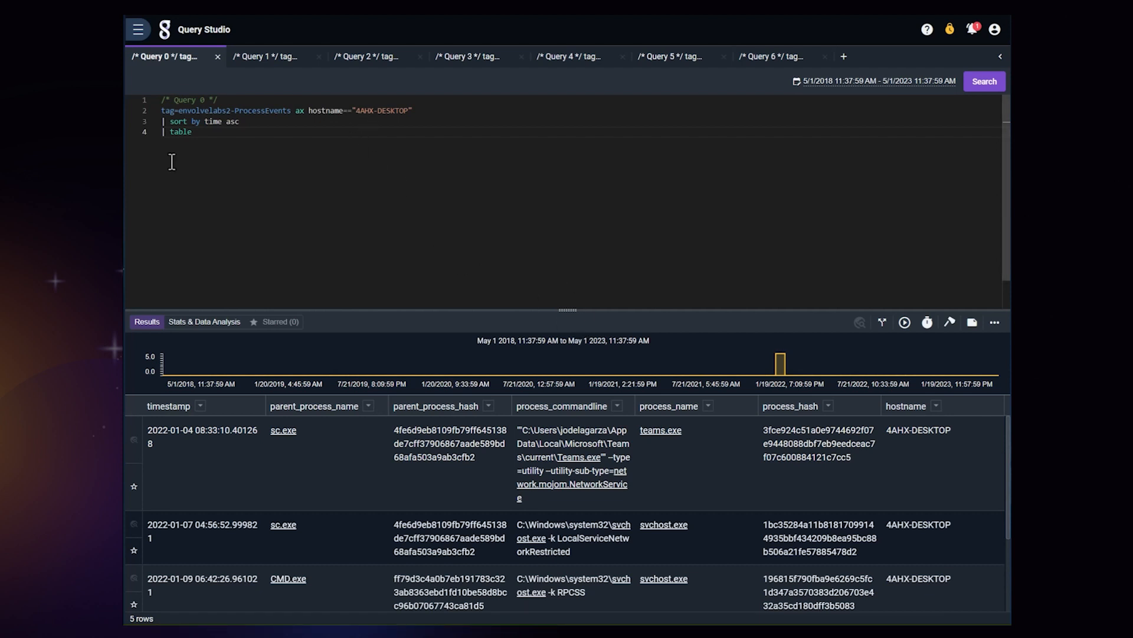
# Step: Examine the ligolo.exe event on 4AHX-DESKTOP in Query 0 and the NZ6J-LAPTOP match for 166.135.152.181 in Query 1
pyautogui.scroll(-3, 614, 476)
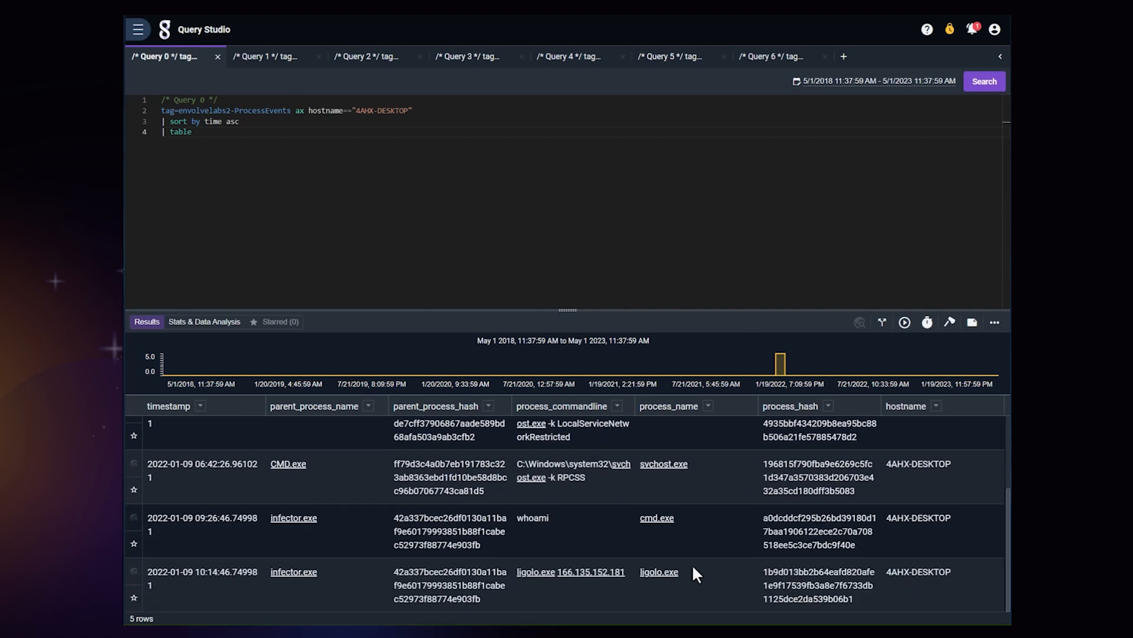
pyautogui.click(582, 537)
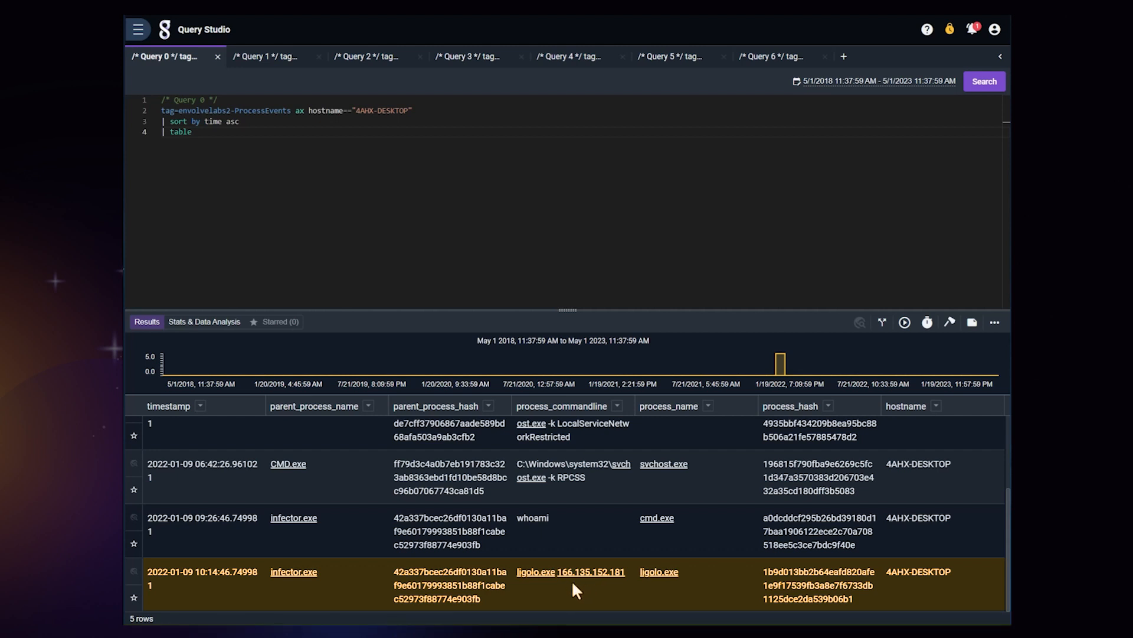
pyautogui.click(256, 63)
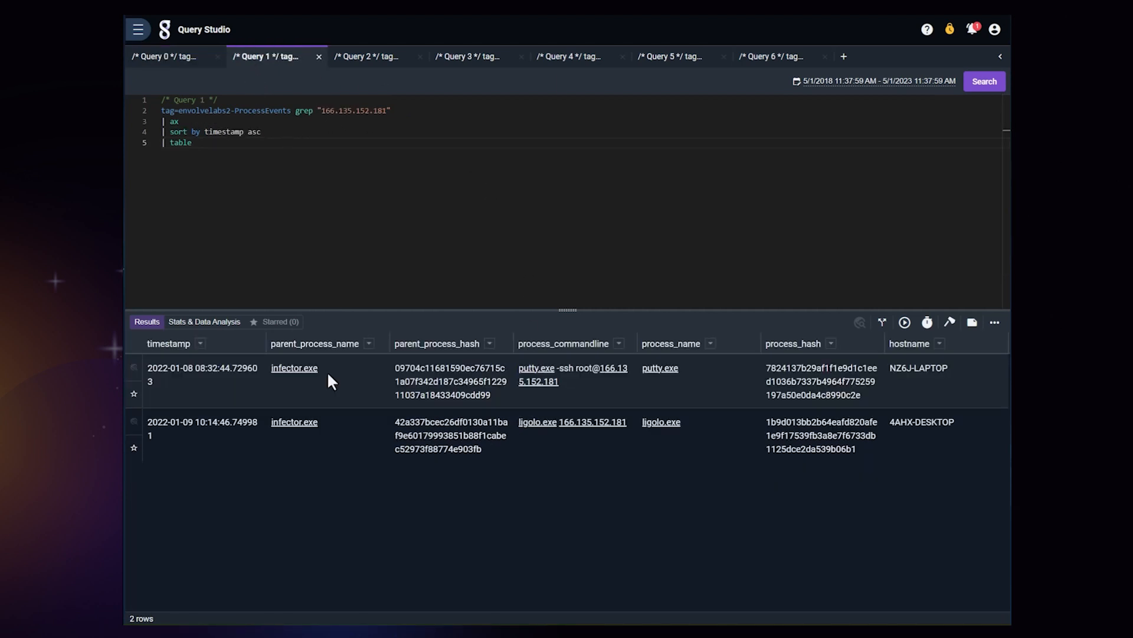
pyautogui.click(907, 375)
# Step: Review all process events recorded on NZ6J-LAPTOP in Query 2, including the commands launched by infector.exe
pyautogui.click(366, 56)
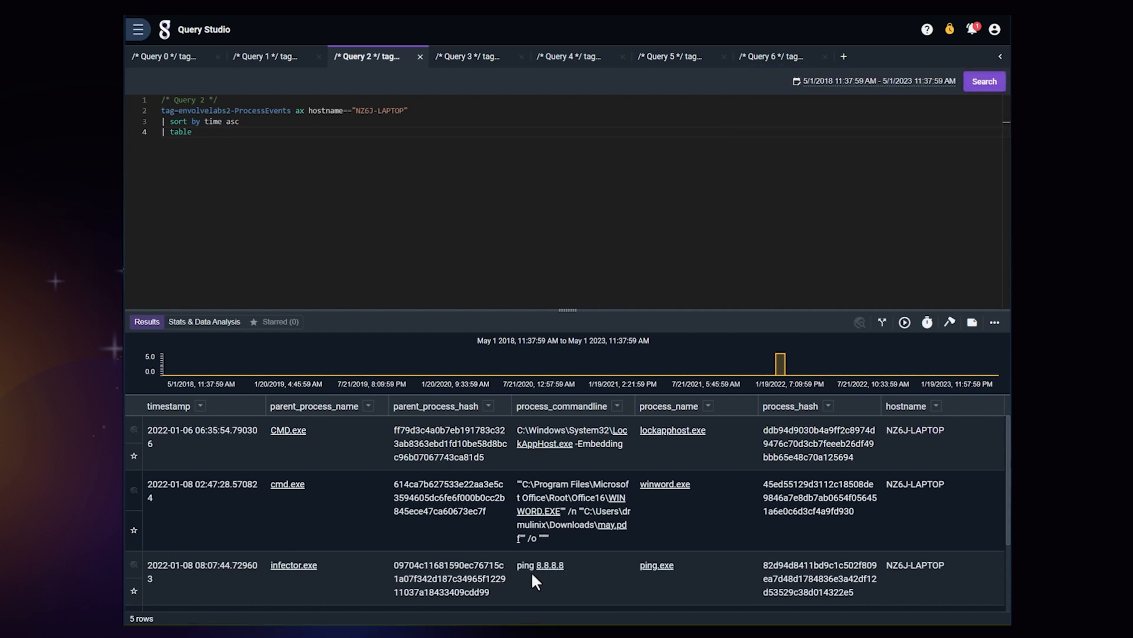
pyautogui.scroll(-1, 532, 572)
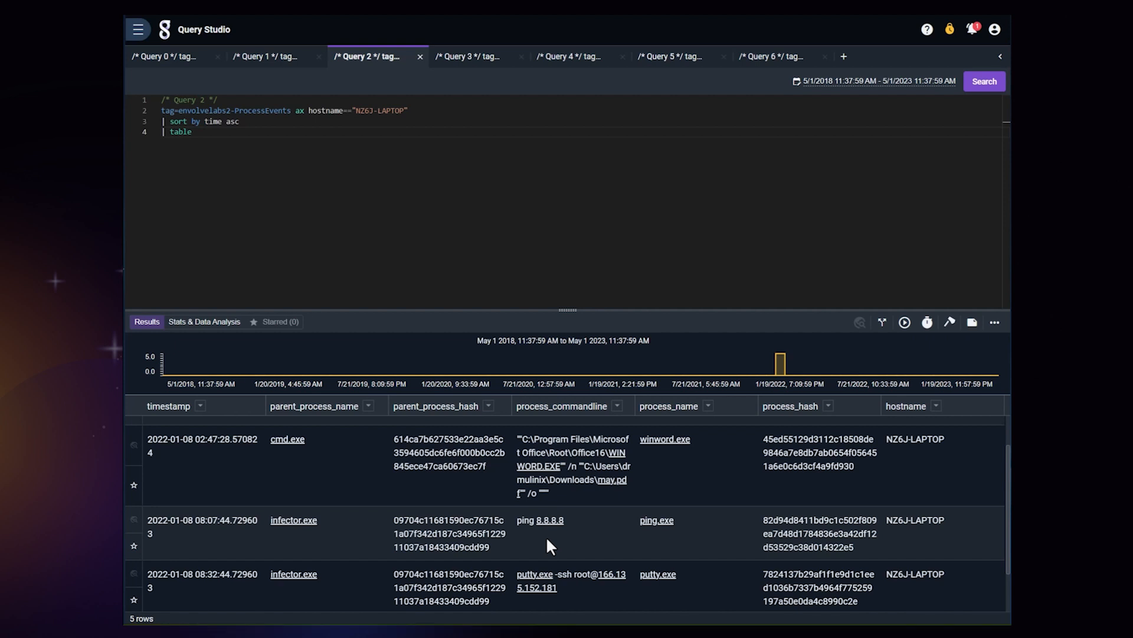
pyautogui.scroll(-1, 547, 536)
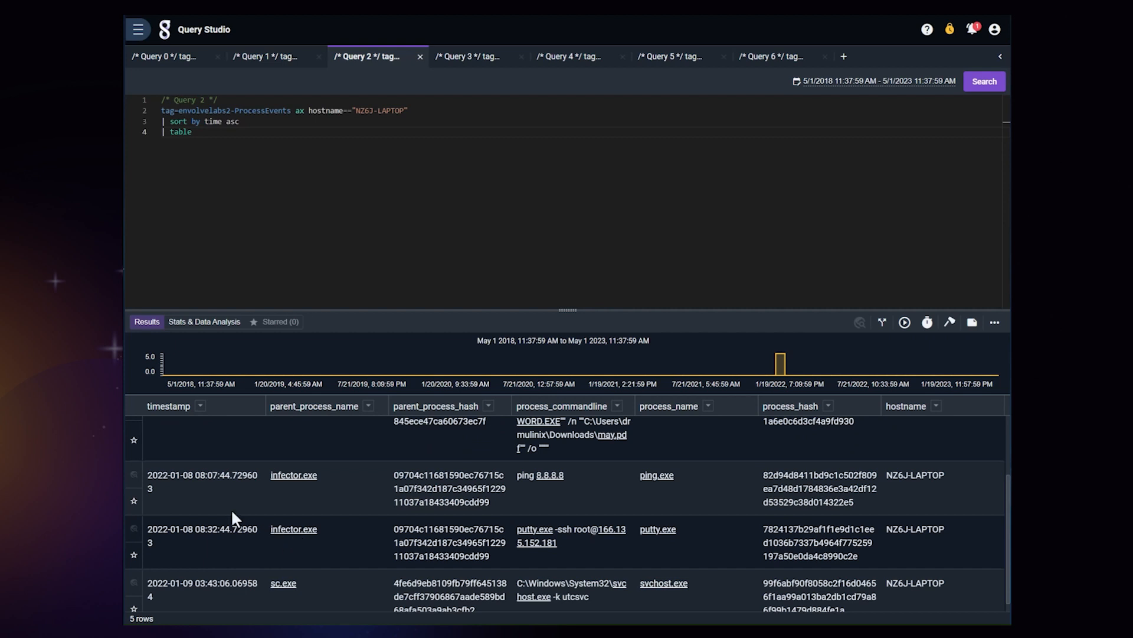
pyautogui.scroll(-1, 208, 537)
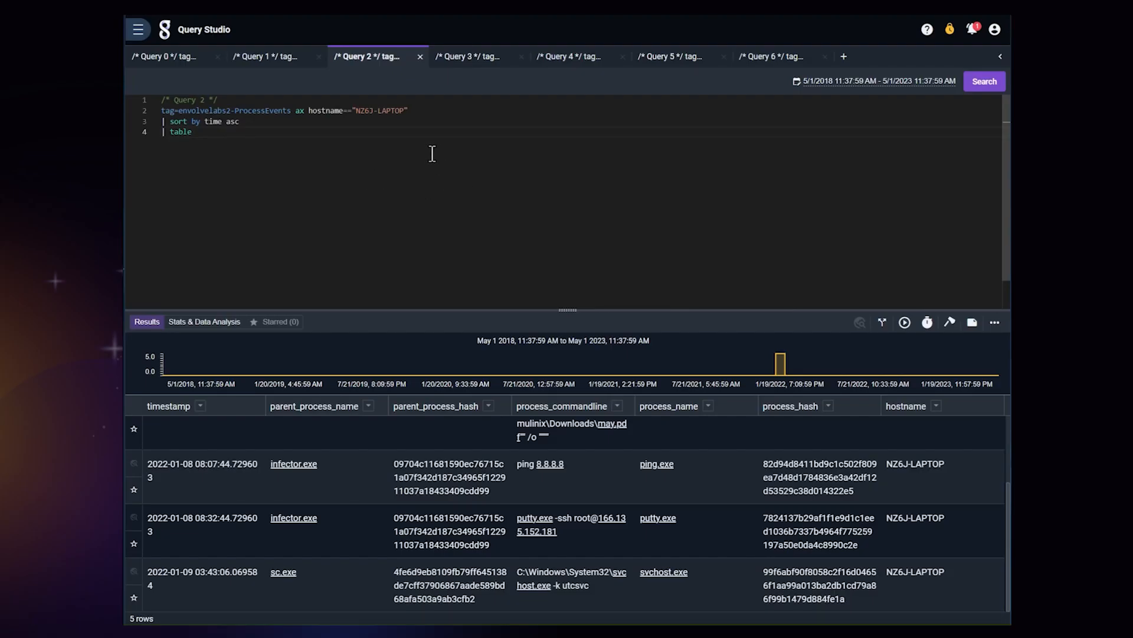
# Step: Recheck the Query 1 matches for 166.135.152.181 and view the NZ6J-LAPTOP file creation events in Query 3
pyautogui.click(278, 68)
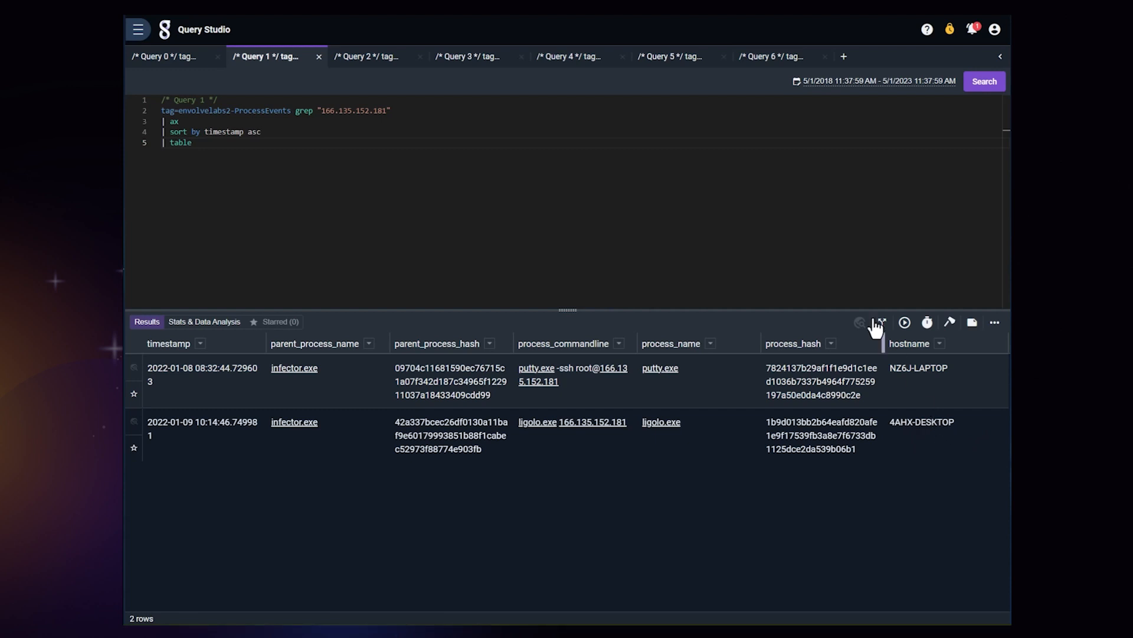
pyautogui.click(371, 62)
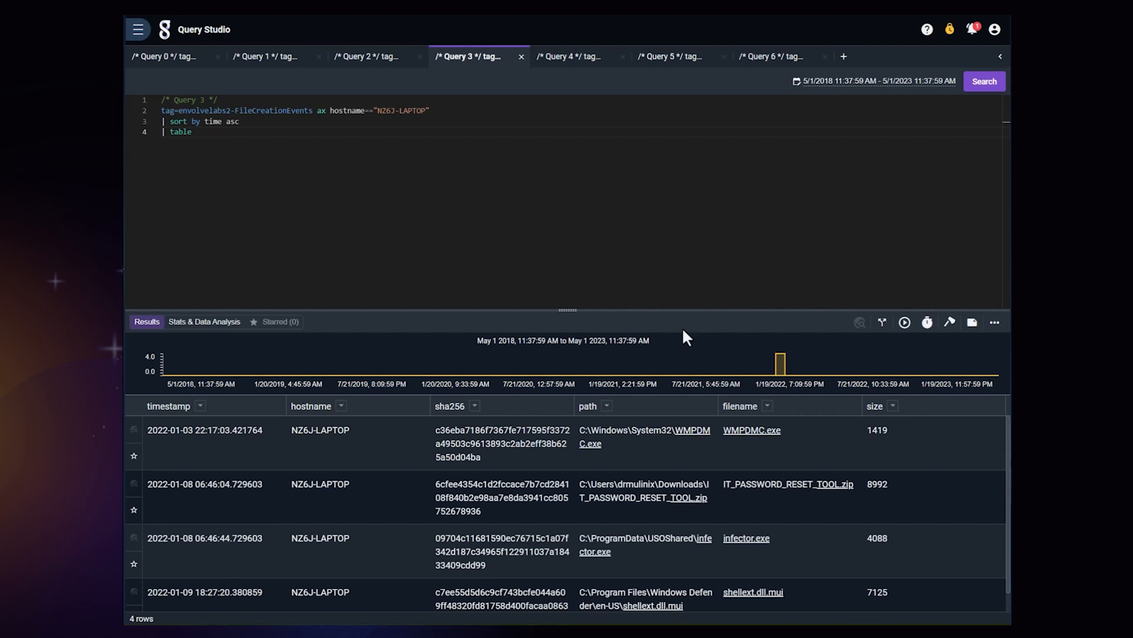
# Step: Compare the outbound browsing requests for IT_PASSWORD_RESET_TOOL.zip in Query 4 with the NZ6J-LAPTOP employee record in Query 5
pyautogui.click(560, 59)
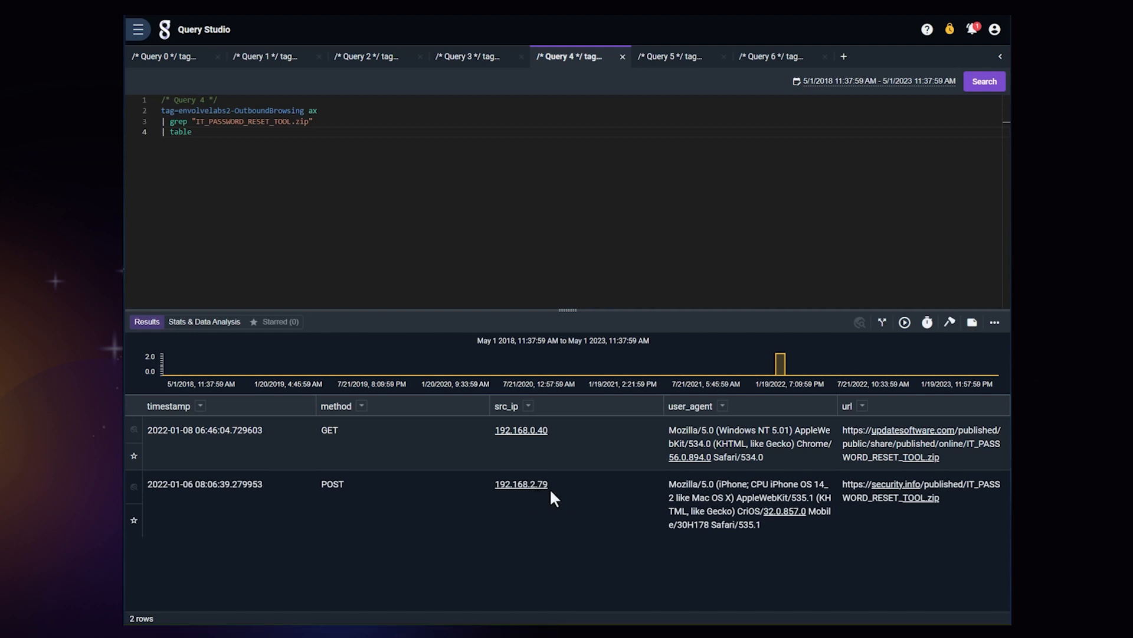
pyautogui.click(569, 441)
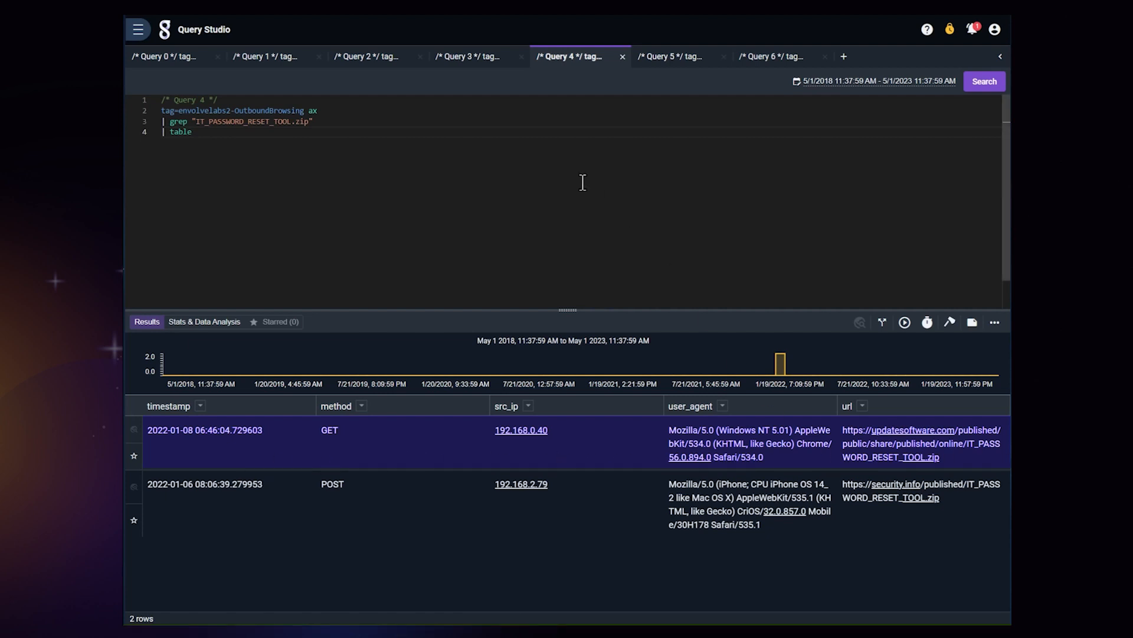
pyautogui.click(654, 60)
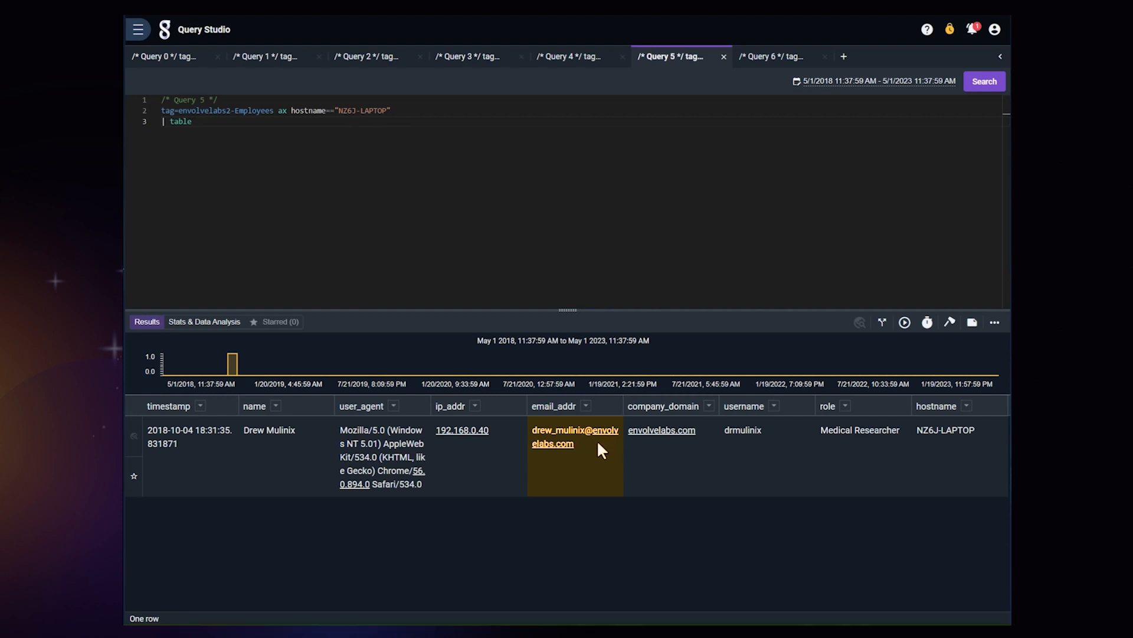
pyautogui.click(580, 62)
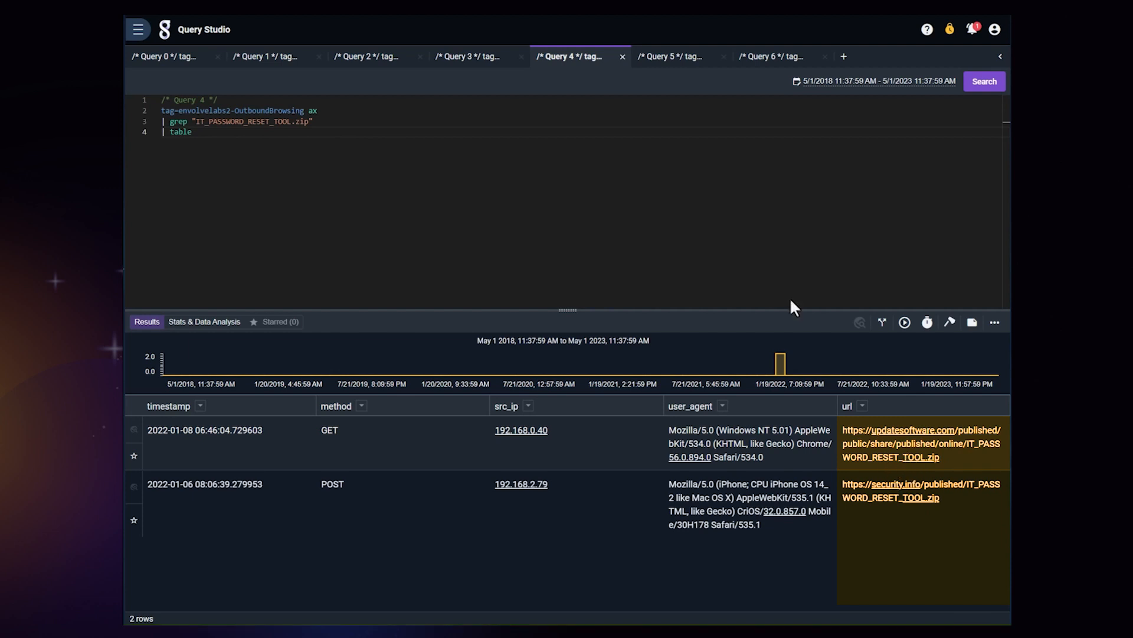
# Step: Examine the senders, recipients, subjects and links of the emails matching updatesoftware.com and security.info in Query 6
pyautogui.click(743, 57)
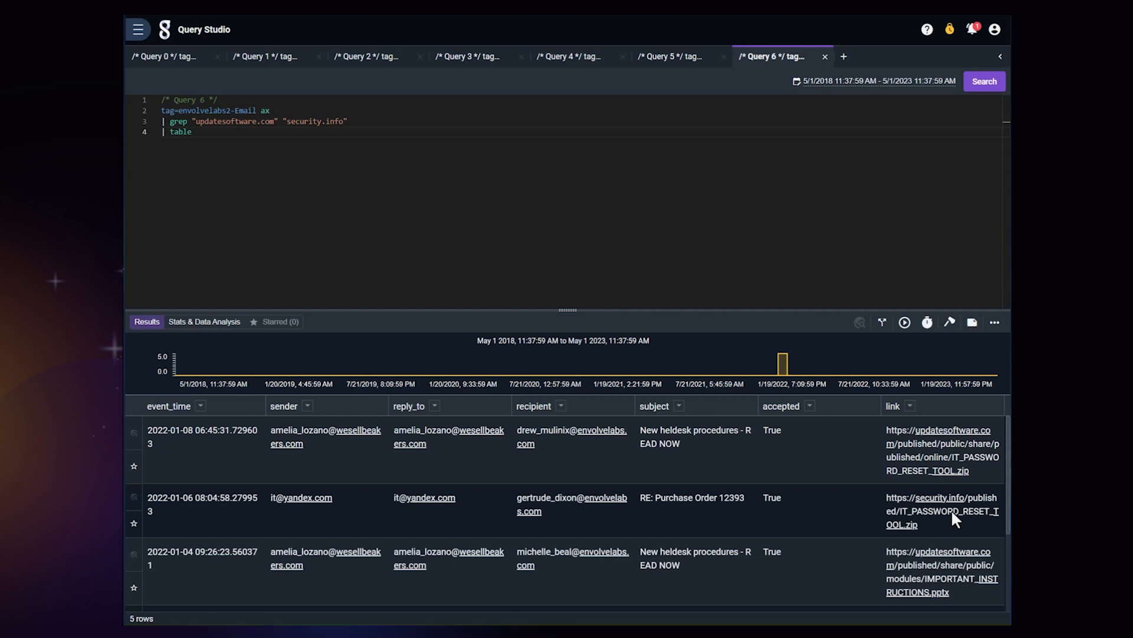
pyautogui.scroll(-1, 965, 520)
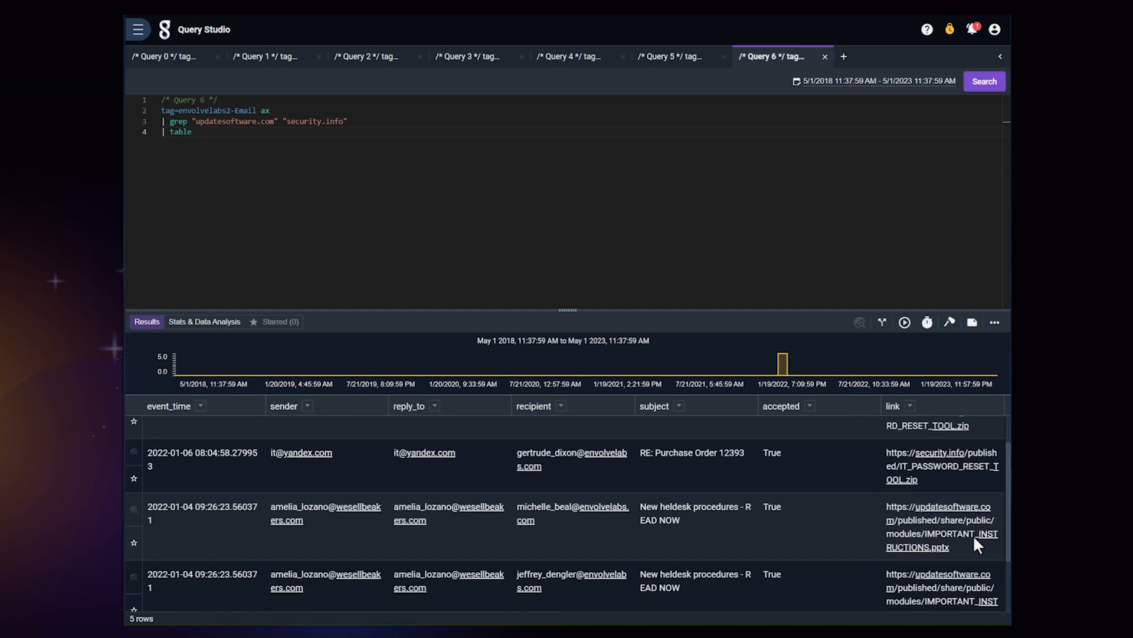
pyautogui.scroll(-1, 979, 545)
pyautogui.scroll(-1, 978, 551)
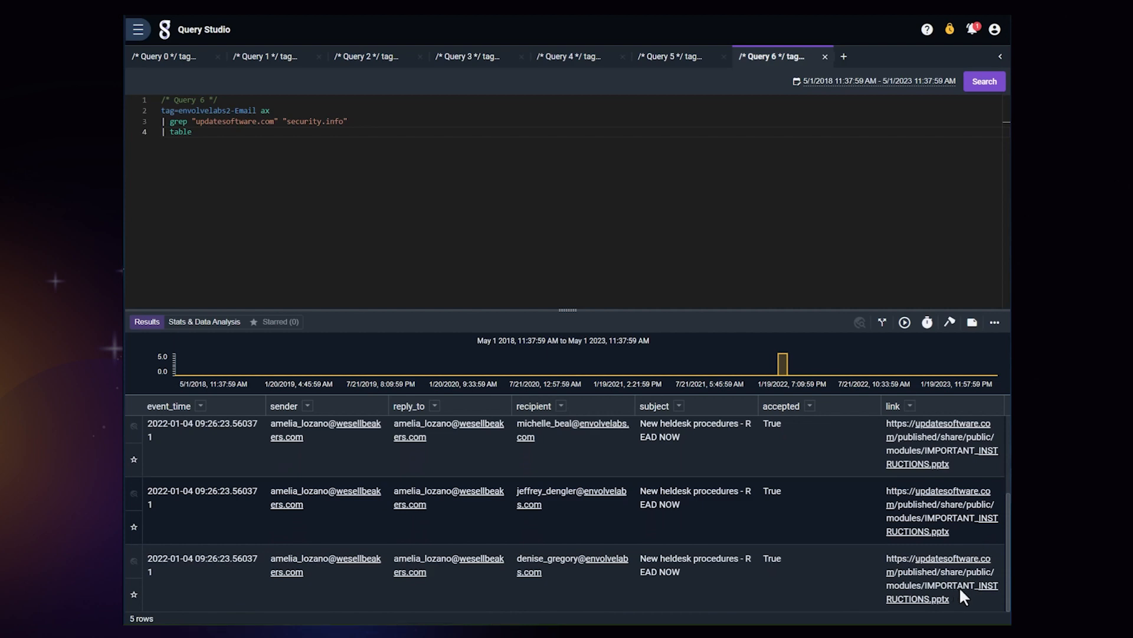
pyautogui.scroll(2, 957, 586)
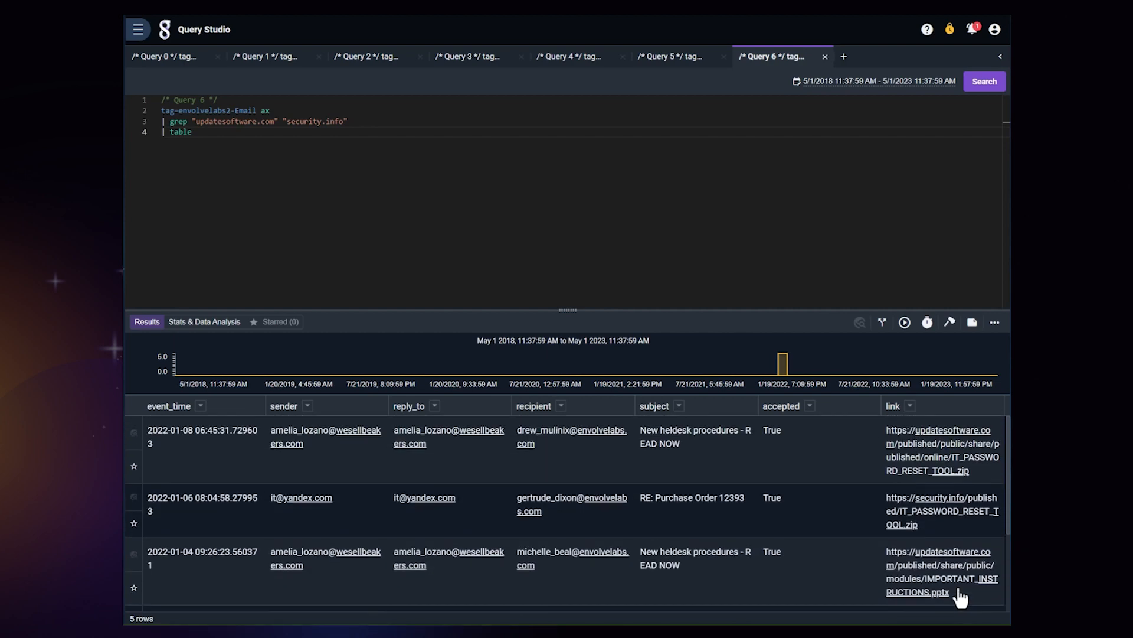
pyautogui.scroll(-2, 283, 523)
pyautogui.scroll(1, 215, 562)
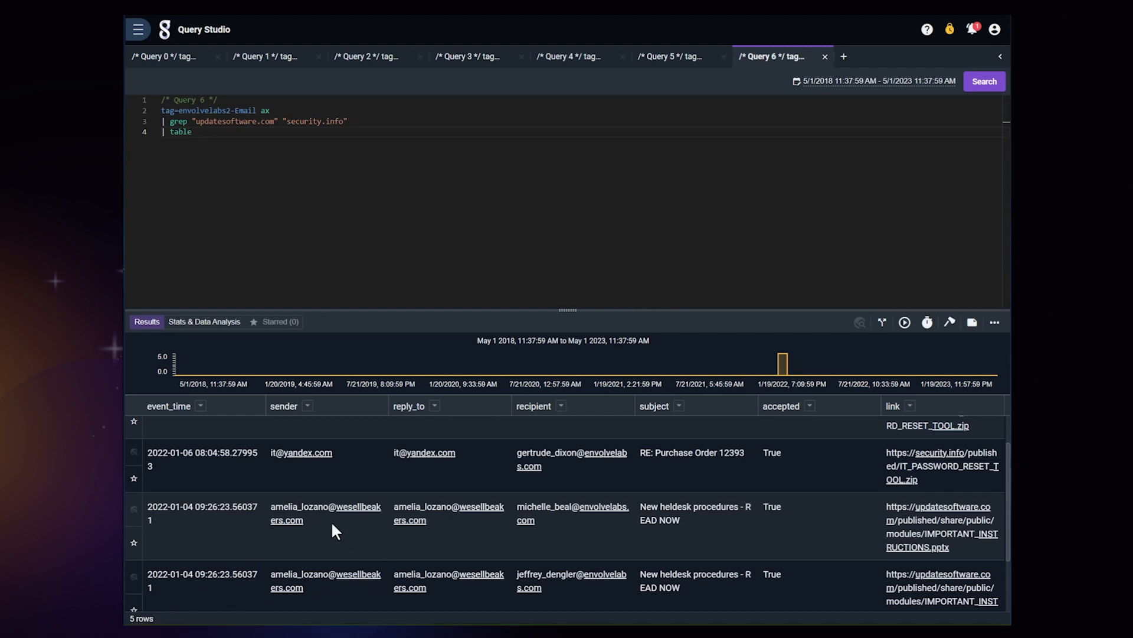
pyautogui.scroll(1, 840, 533)
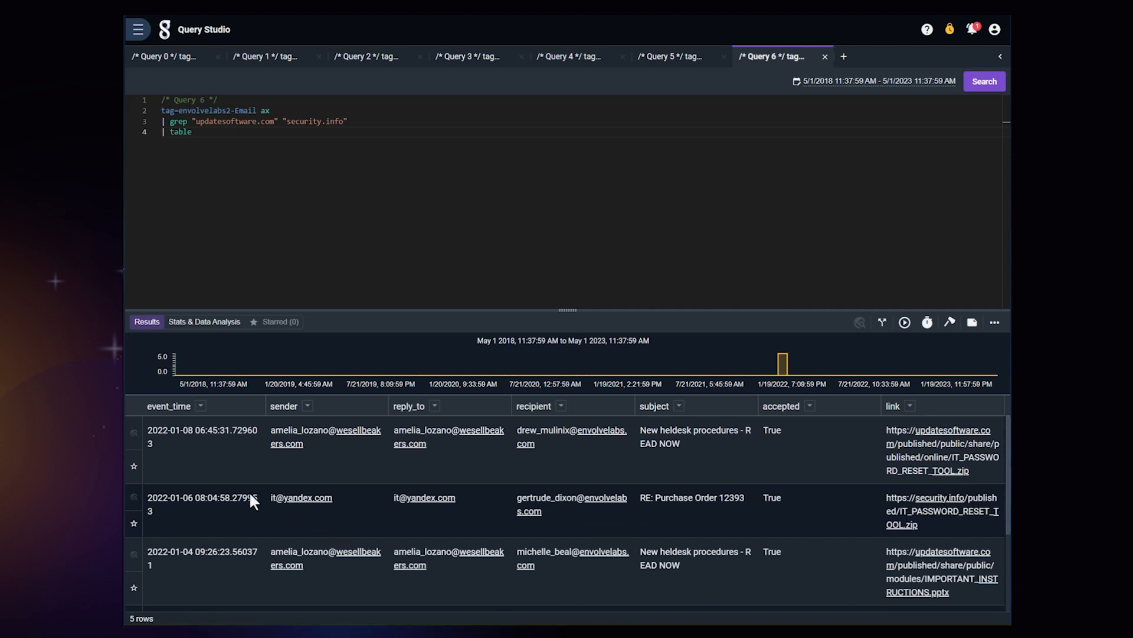
pyautogui.scroll(-3, 250, 494)
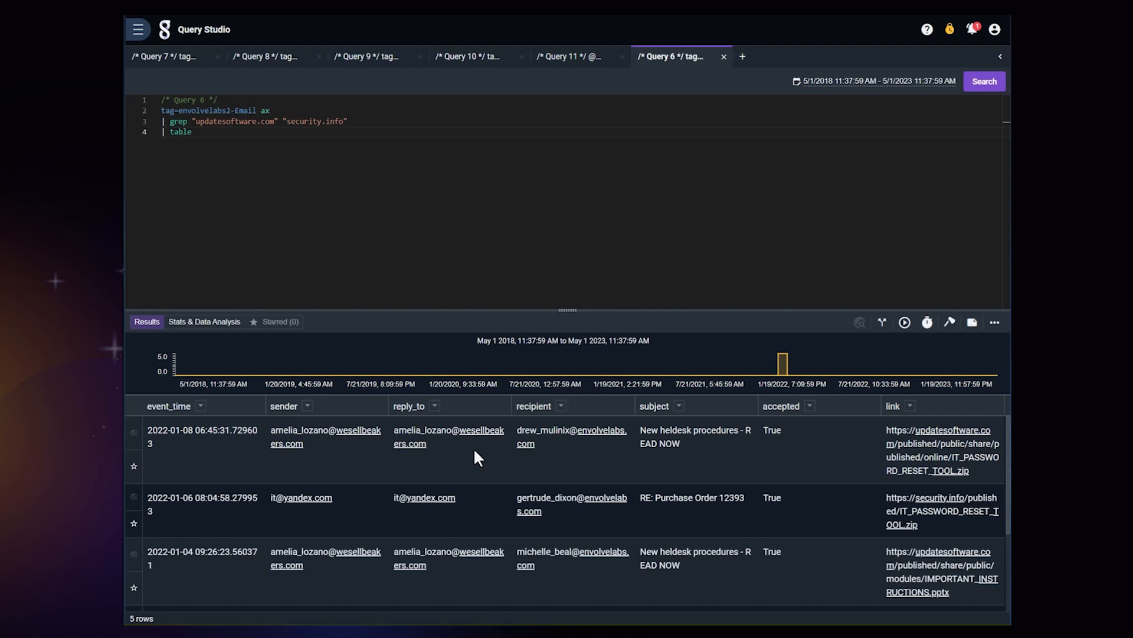
pyautogui.click(473, 448)
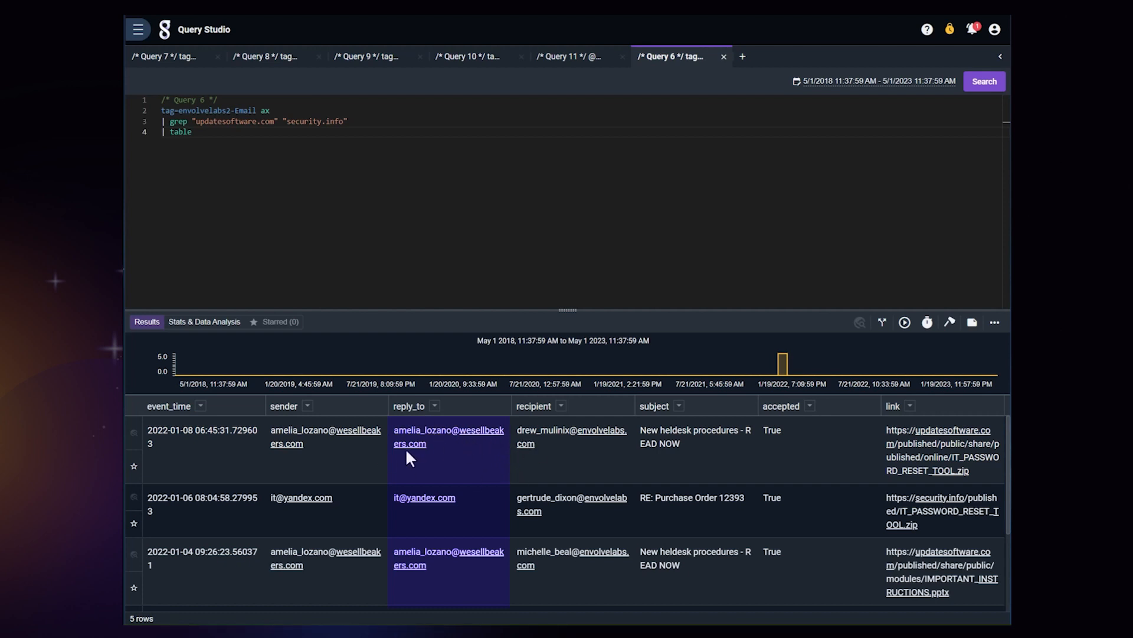
pyautogui.scroll(-2, 469, 511)
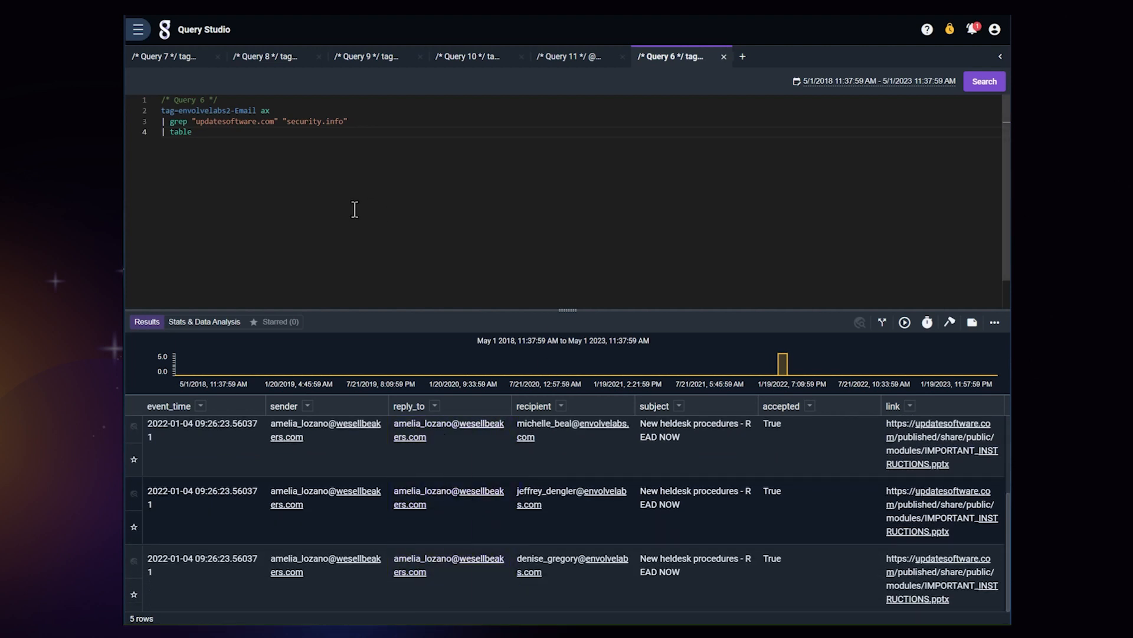
# Step: Review all emails sent by the suspicious wesellbeakers.com sender in chronological order in Query 7
pyautogui.click(178, 59)
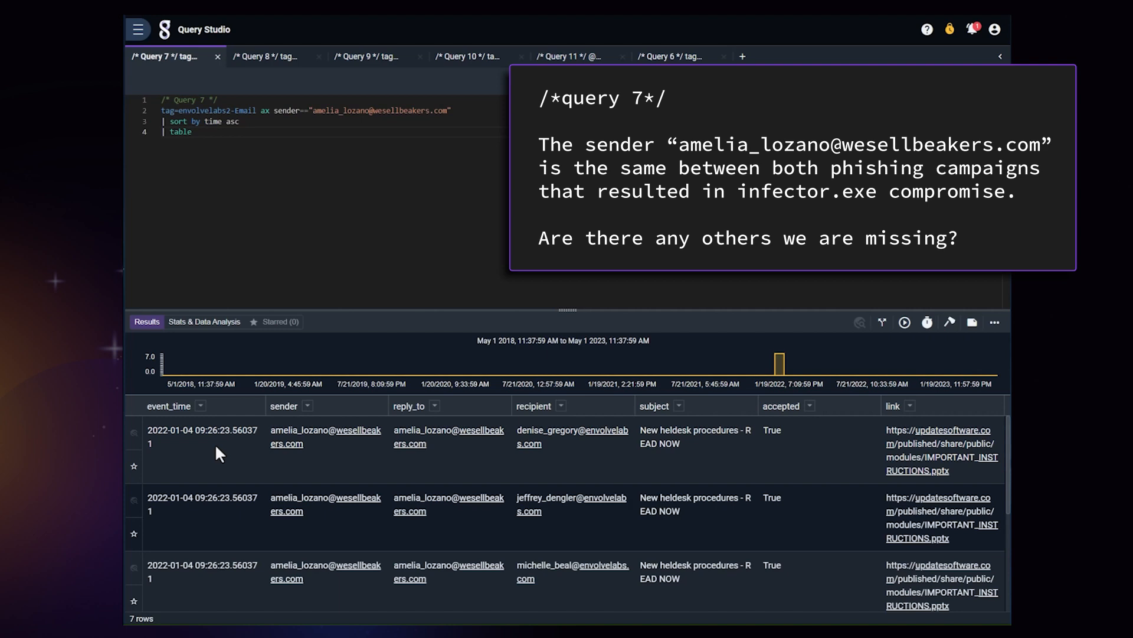
pyautogui.scroll(-5, 207, 443)
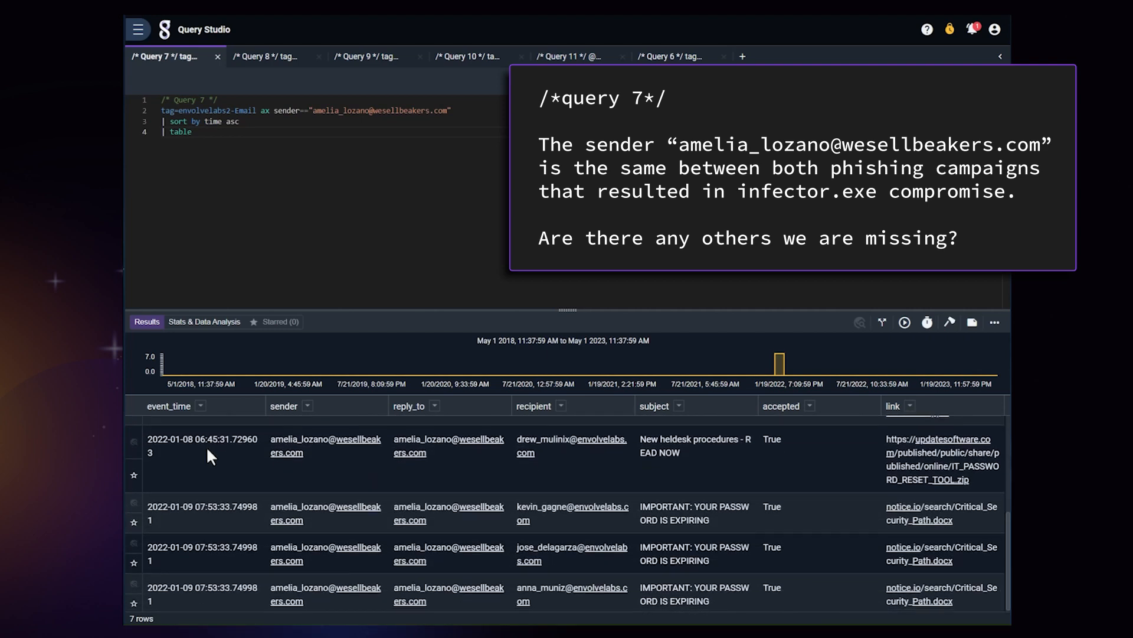
pyautogui.scroll(5, 210, 516)
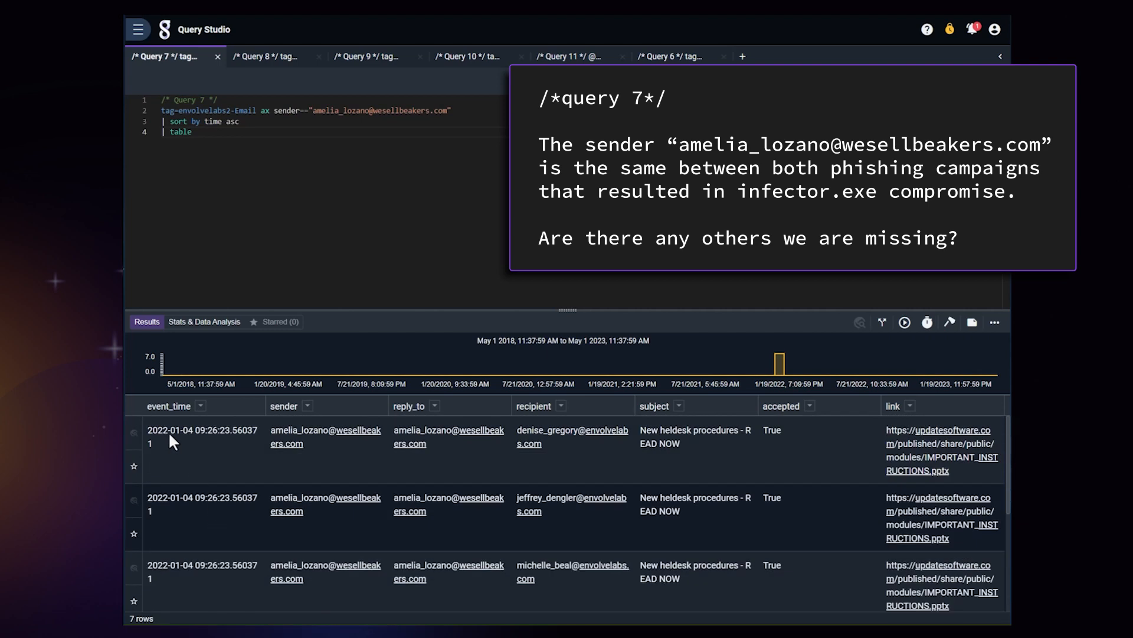
pyautogui.scroll(-5, 177, 514)
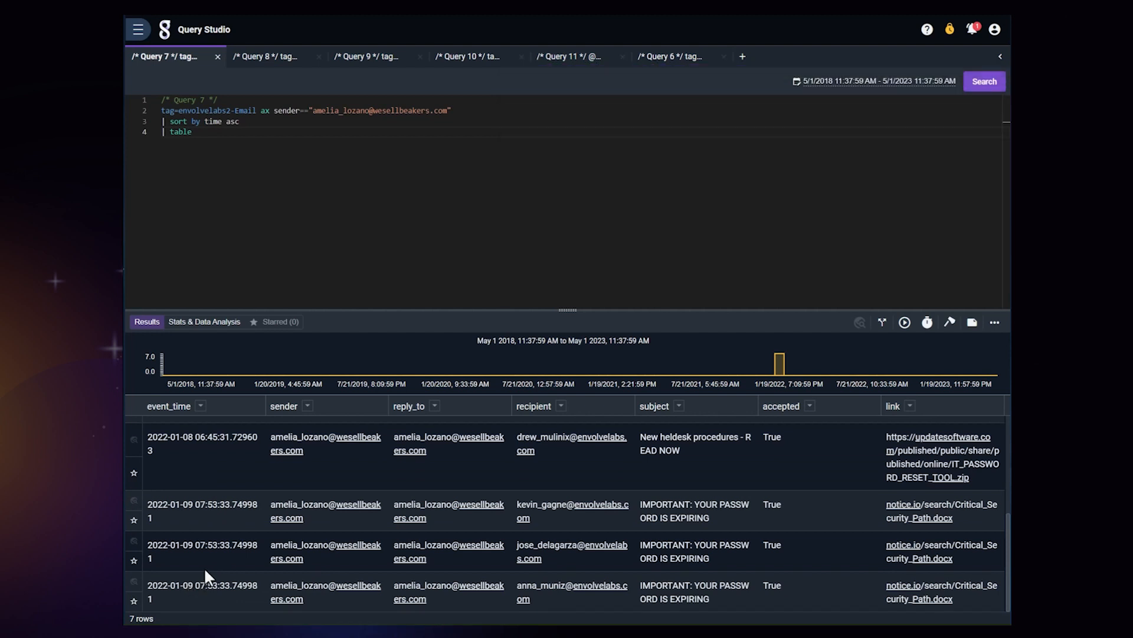
# Step: Inspect the sender's campaign breakdown by subject and link in Query 8, focusing on the Critical_Security_Path.docx entry
pyautogui.click(267, 57)
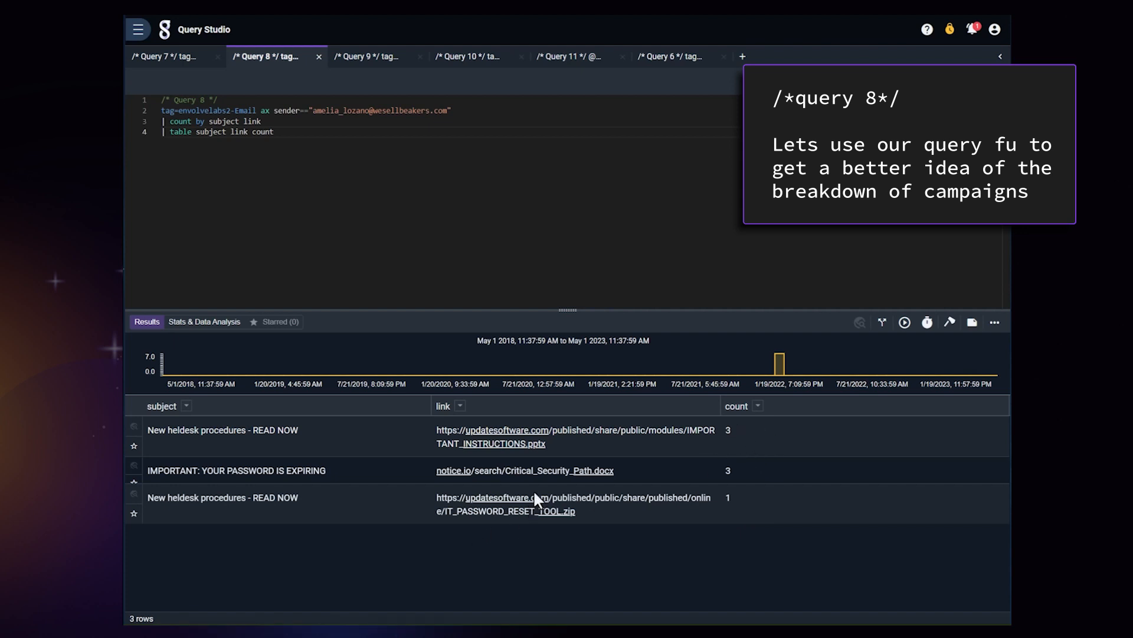
pyautogui.click(598, 471)
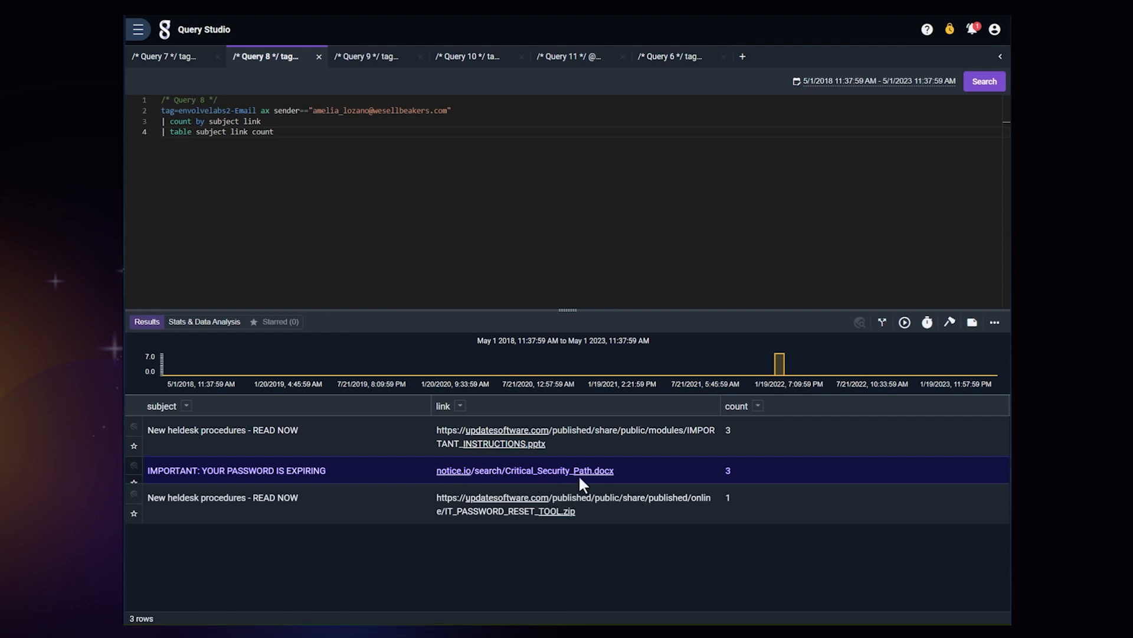
pyautogui.click(175, 58)
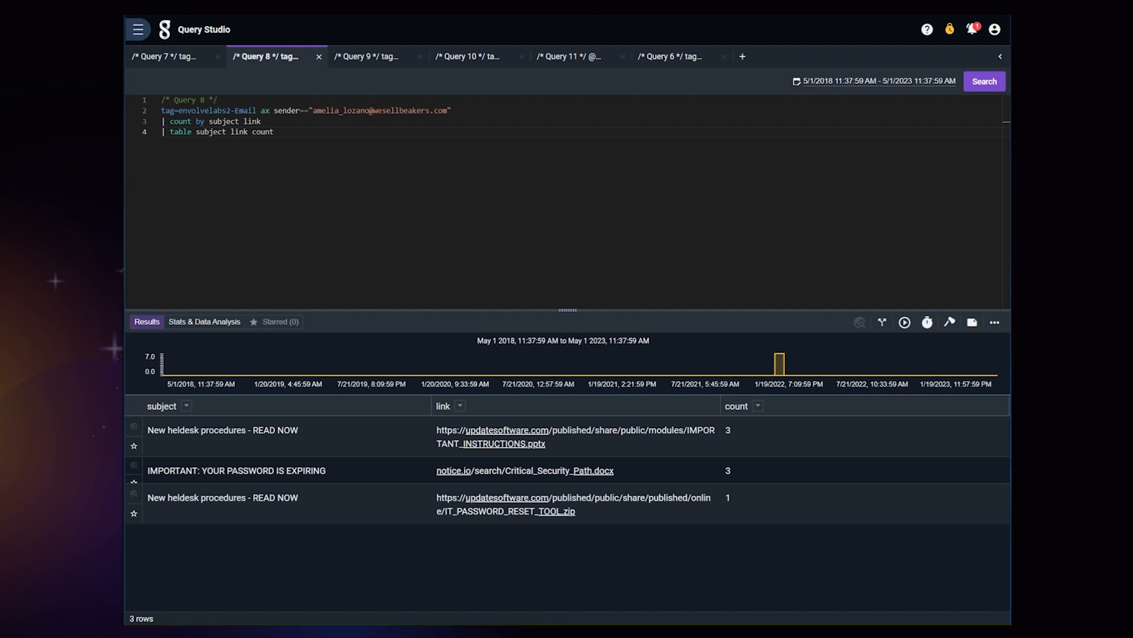
# Step: Review the hosts and filenames of the files created under C:\ProgramData\USOShared in Query 9
pyautogui.click(393, 64)
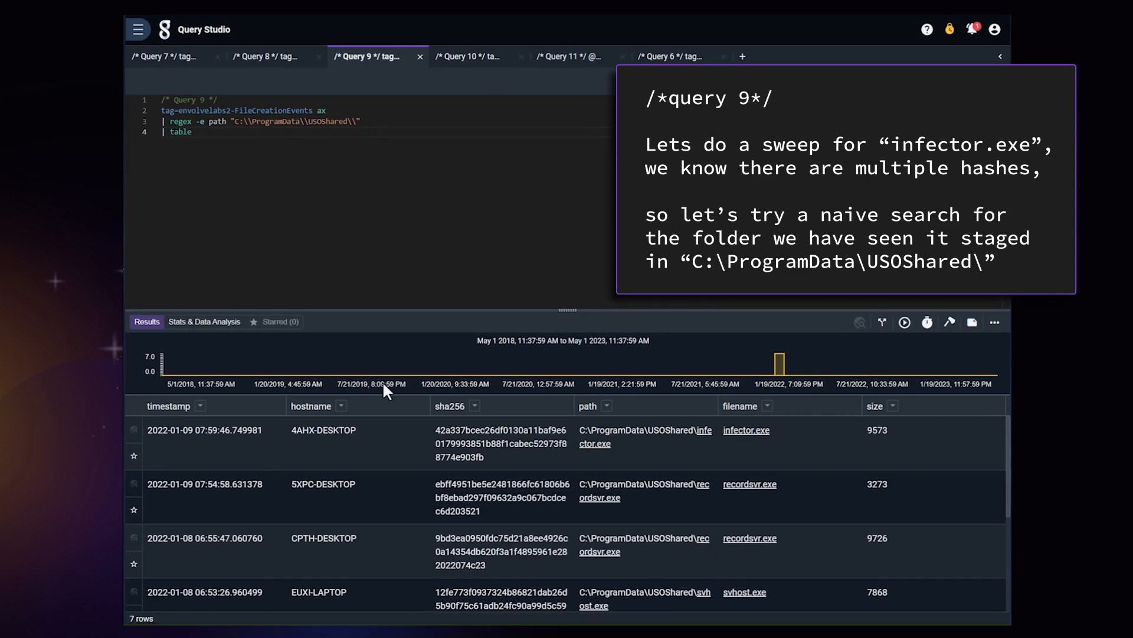
pyautogui.scroll(-3, 380, 457)
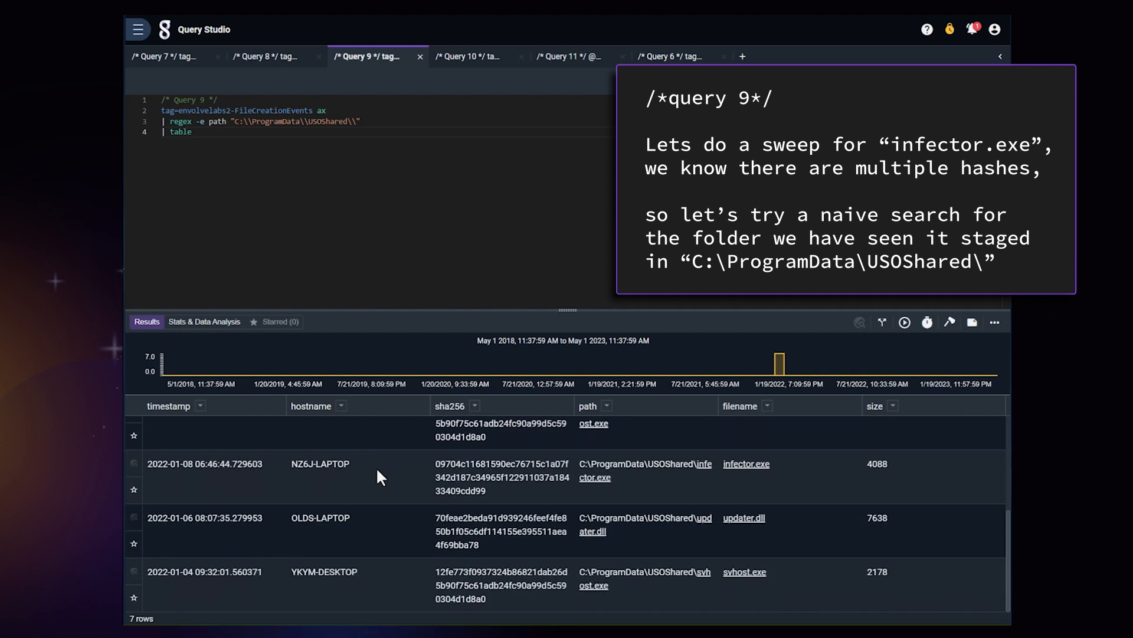
pyautogui.scroll(2, 381, 475)
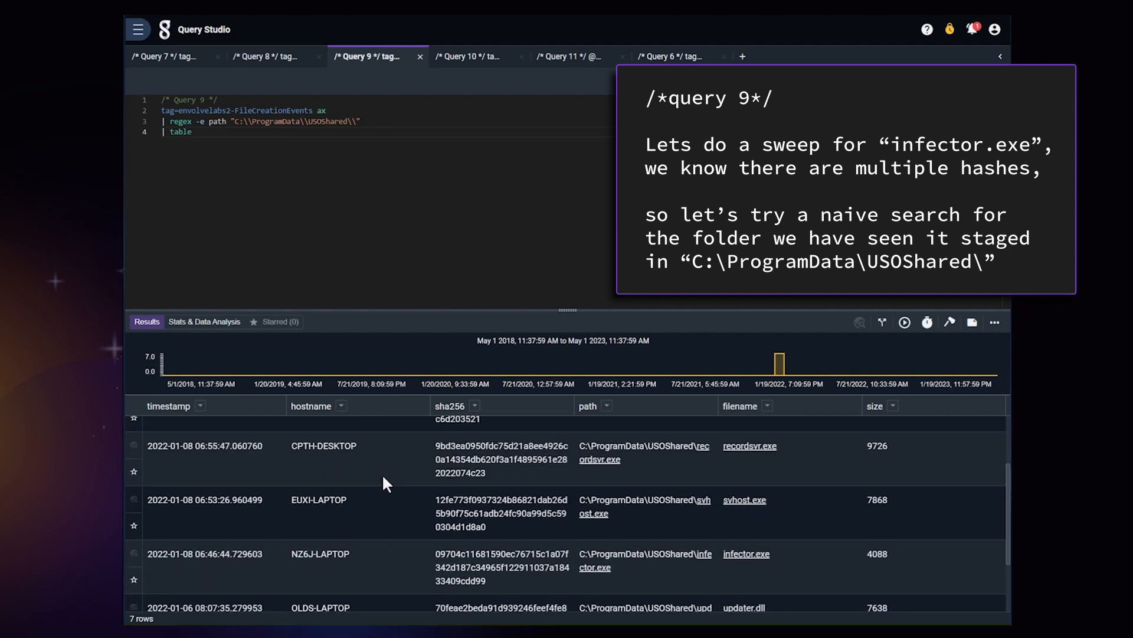
pyautogui.scroll(2, 748, 488)
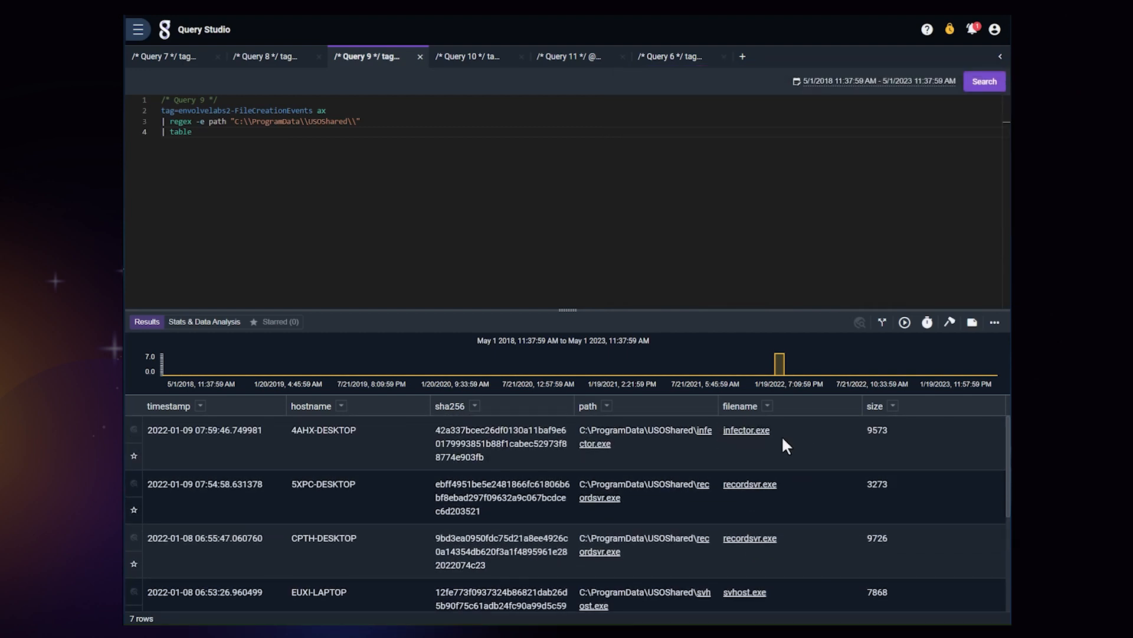
pyautogui.scroll(-3, 688, 521)
# Step: Examine the payload counts by sha256 and filename in Query 10, cross-checking them against the Query 9 results
pyautogui.click(472, 56)
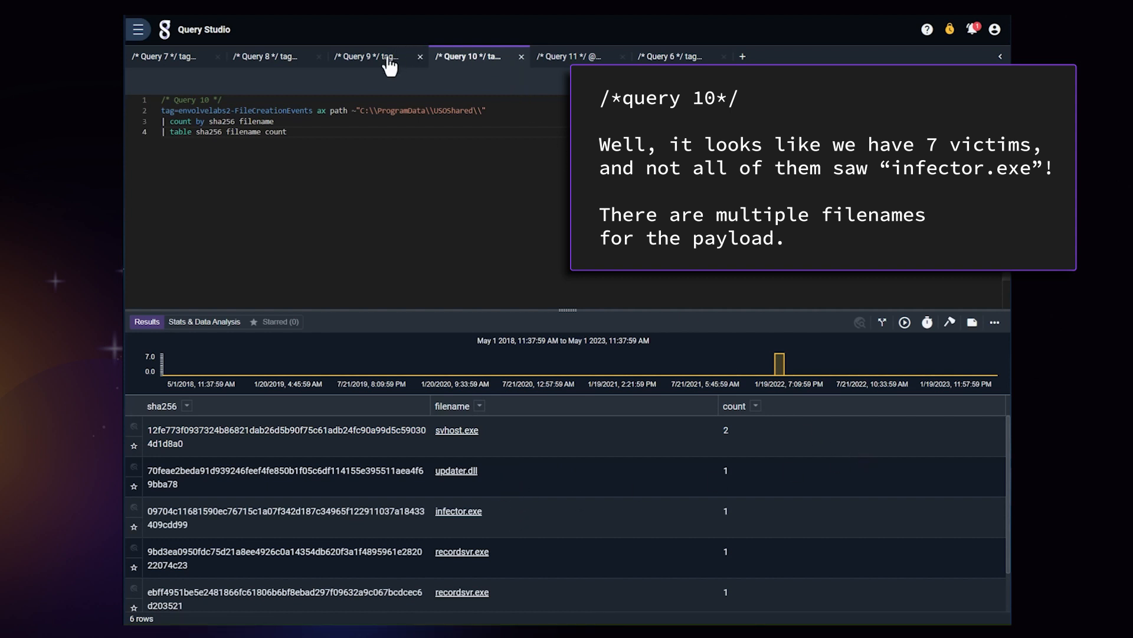
pyautogui.scroll(-1, 493, 521)
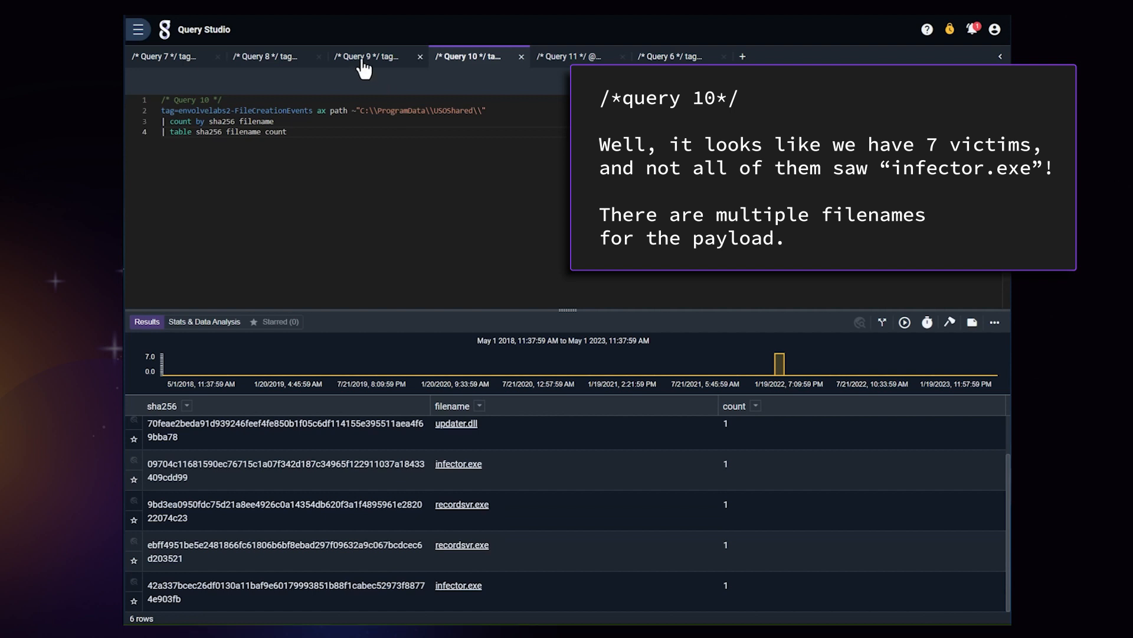
pyautogui.click(366, 56)
pyautogui.click(464, 59)
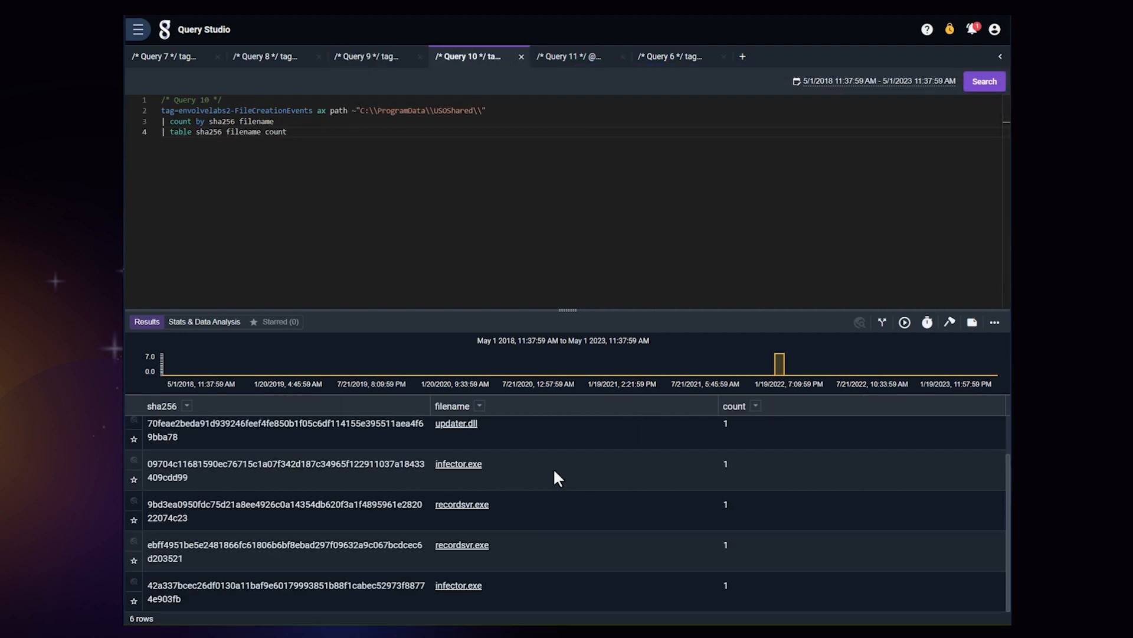
pyautogui.scroll(1, 532, 472)
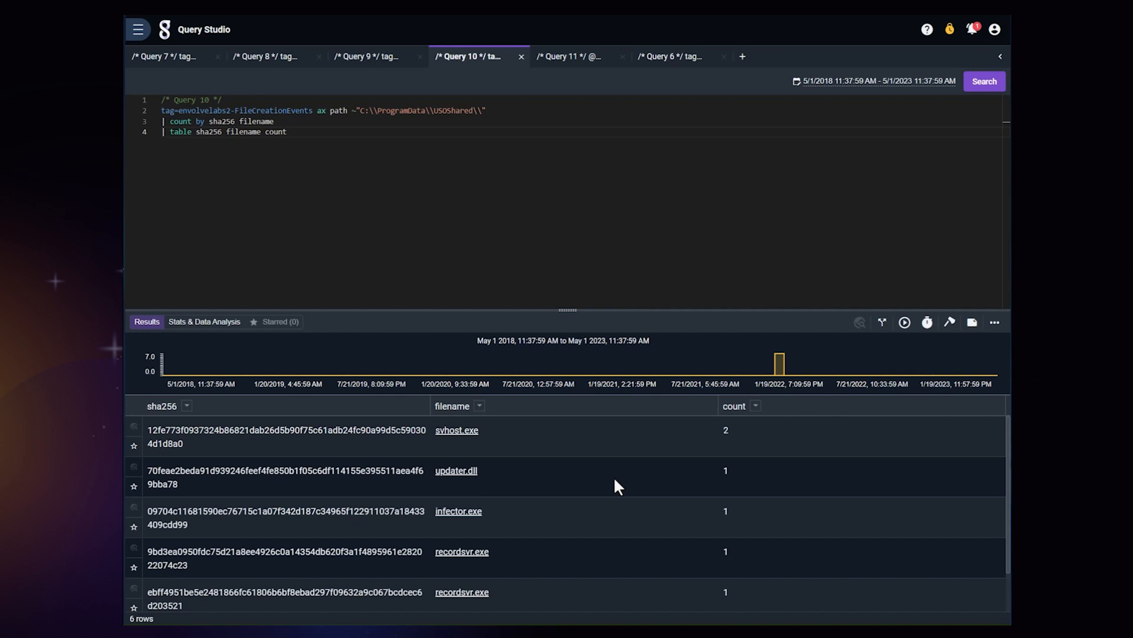
pyautogui.scroll(-1, 531, 466)
pyautogui.scroll(1, 508, 458)
# Step: Review Query 11's file creation events that match the bad-file hashes, checking each path, hostname and associated employee
pyautogui.click(559, 58)
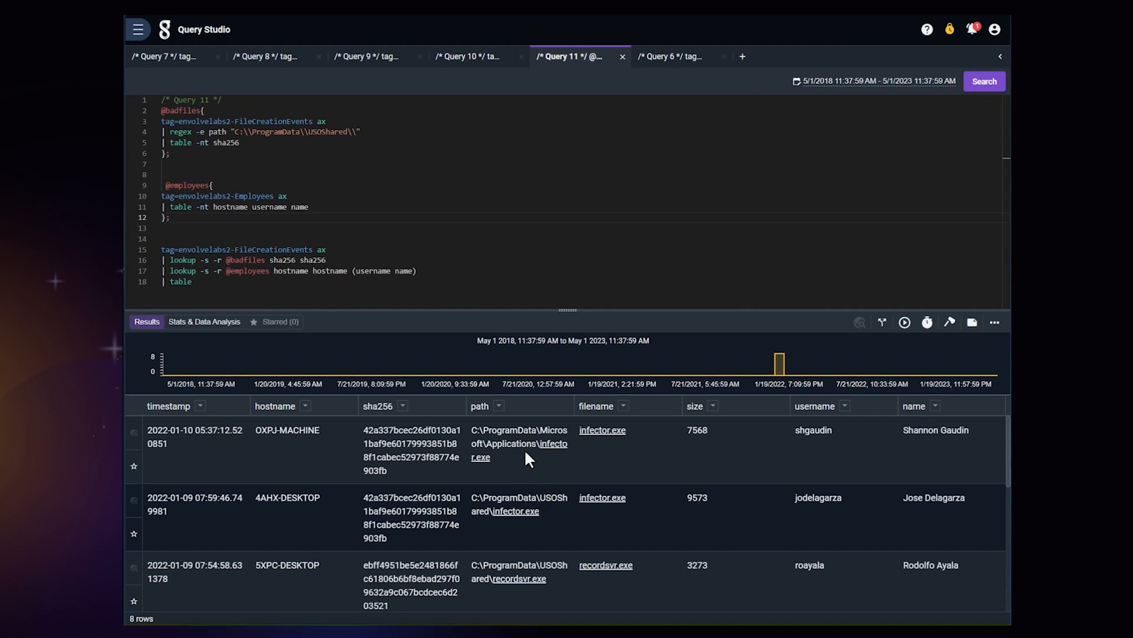
pyautogui.scroll(-3, 520, 457)
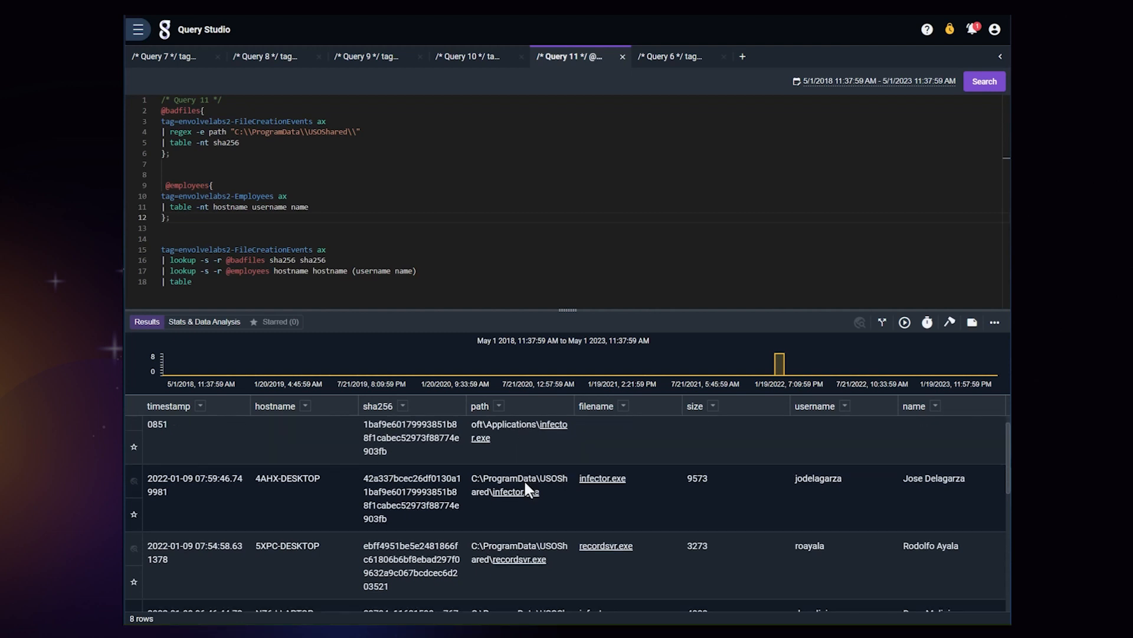
pyautogui.scroll(1, 520, 470)
pyautogui.scroll(-3, 518, 466)
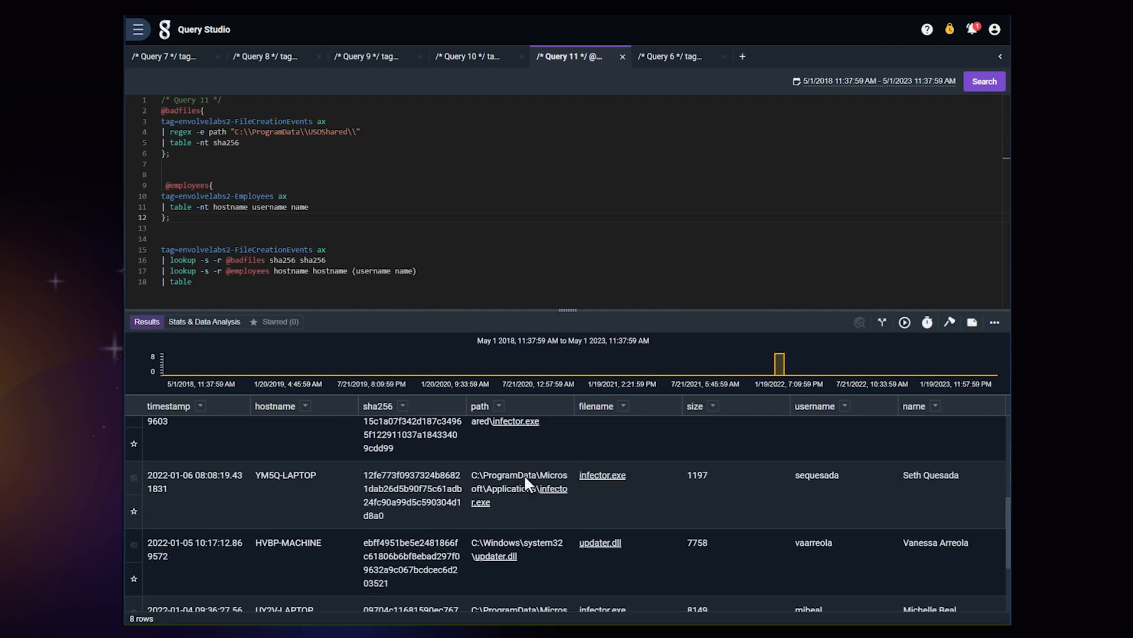
pyautogui.scroll(1, 517, 470)
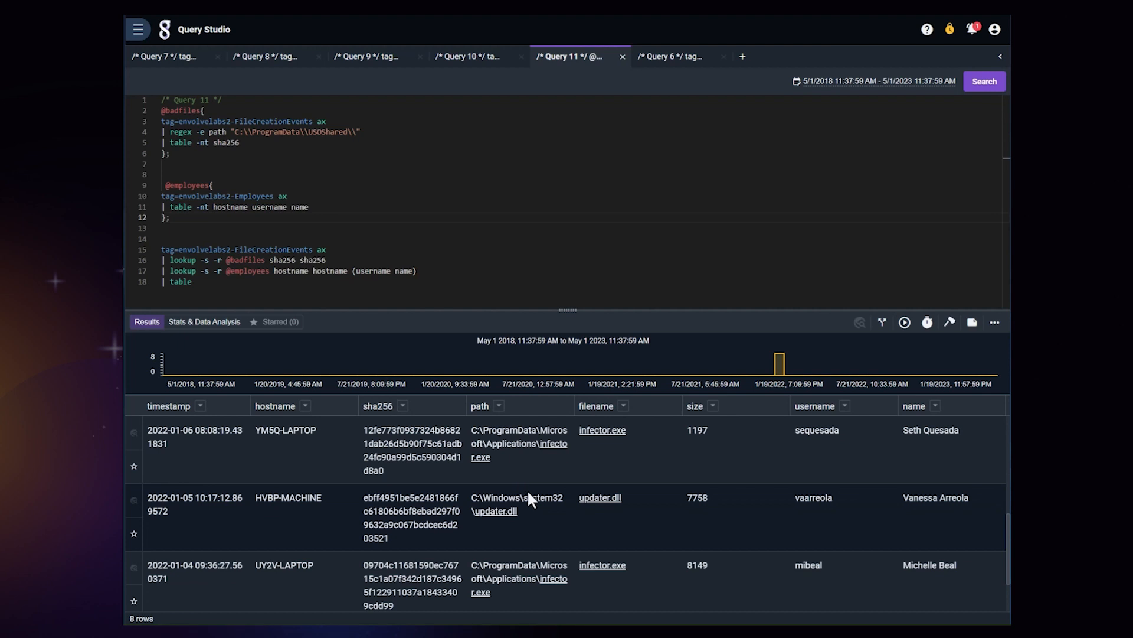